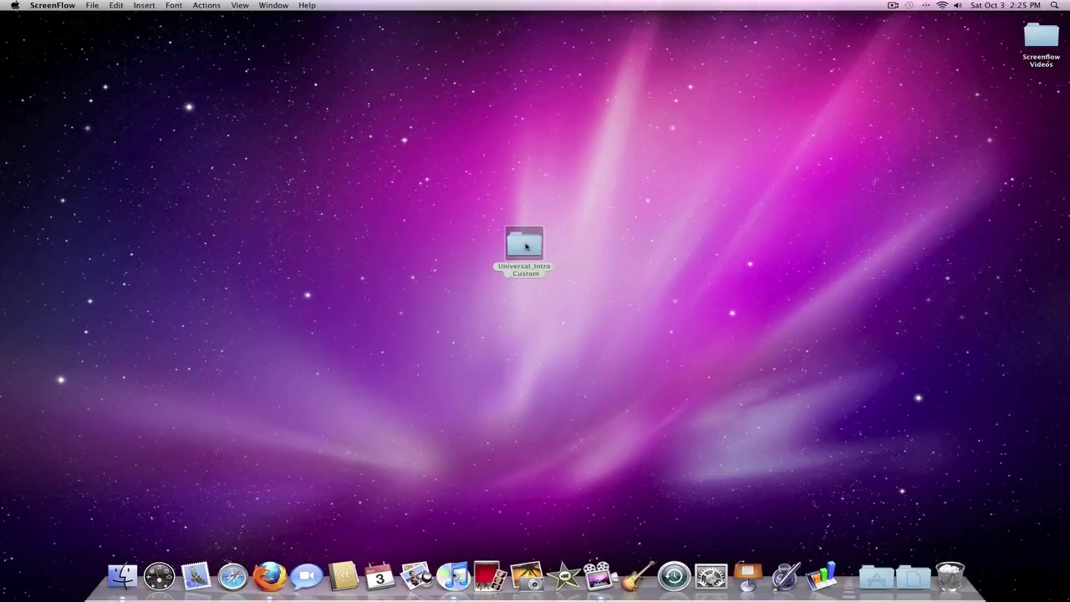
# Step: Open Universal Original.blend from the Universal_Intro_Custom folder in Blender
pyautogui.moveTo(526, 246); pyautogui.dragTo(524, 245)
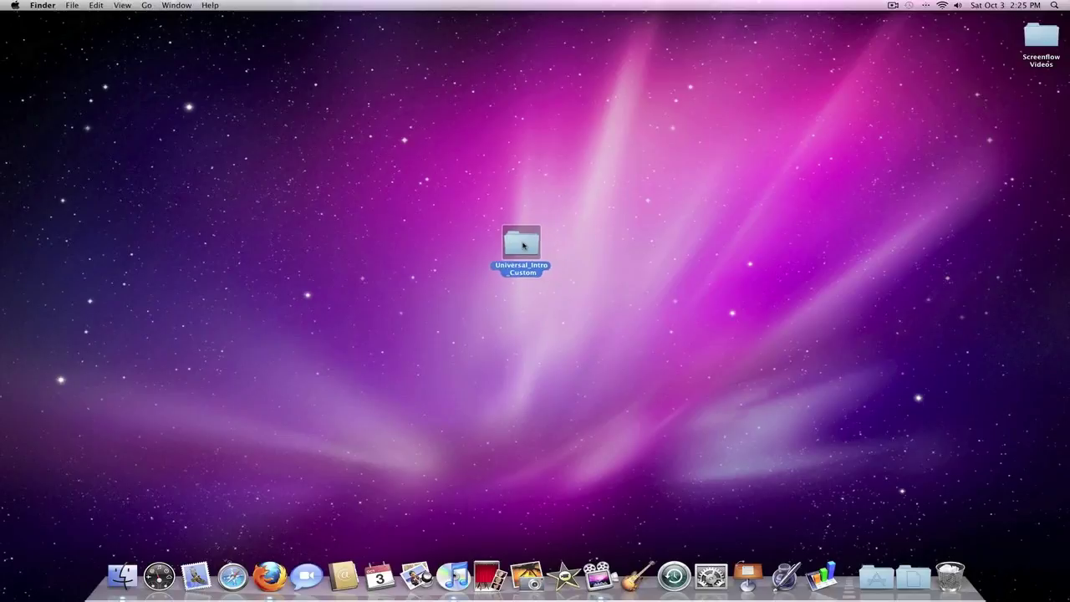
pyautogui.doubleClick(524, 245)
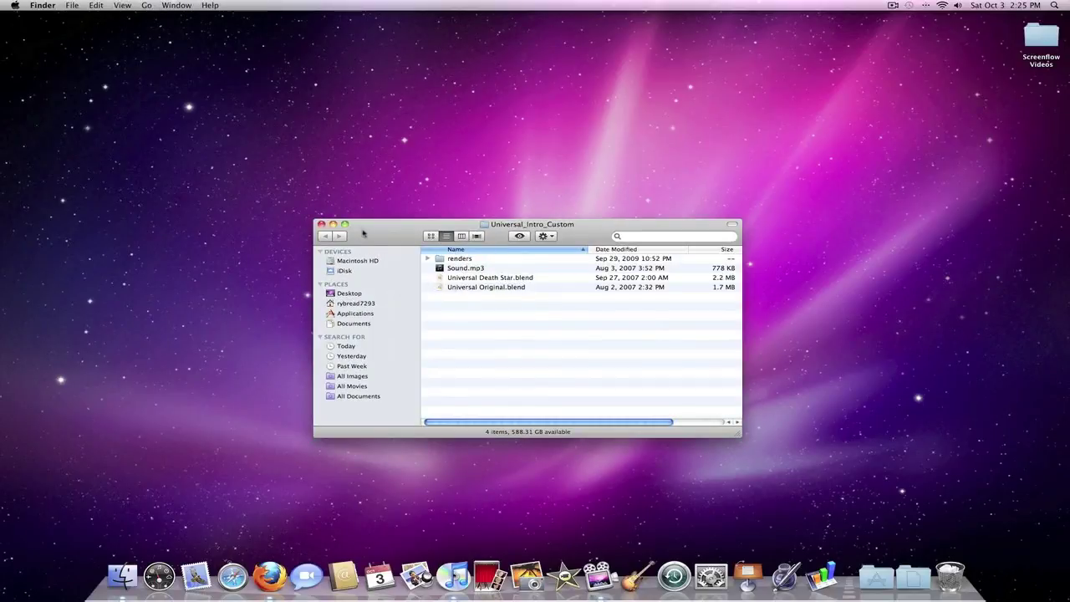
pyautogui.click(322, 225)
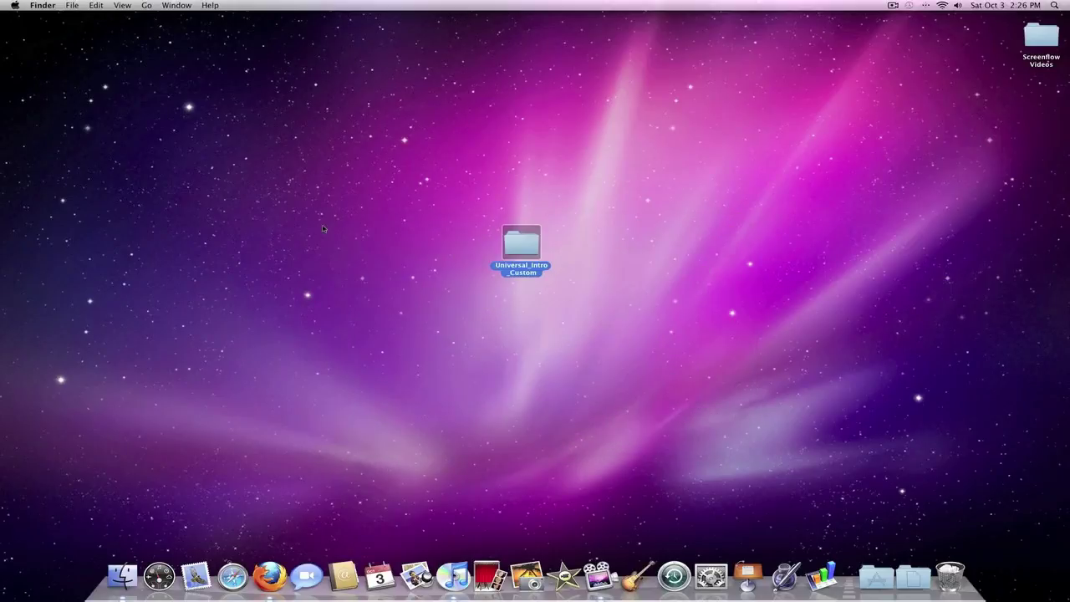
pyautogui.doubleClick(517, 240)
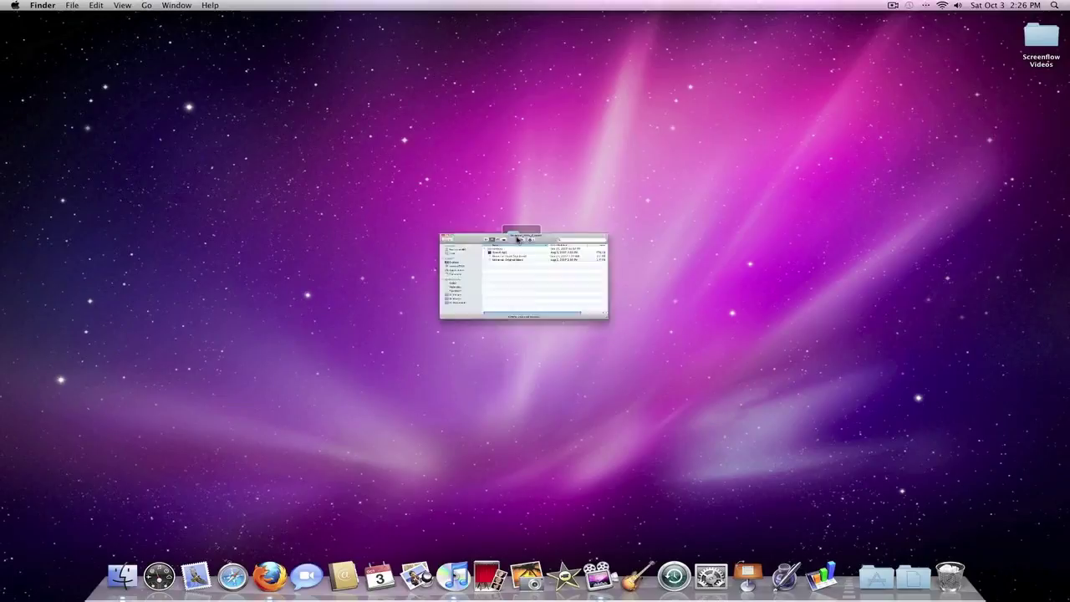
pyautogui.doubleClick(478, 289)
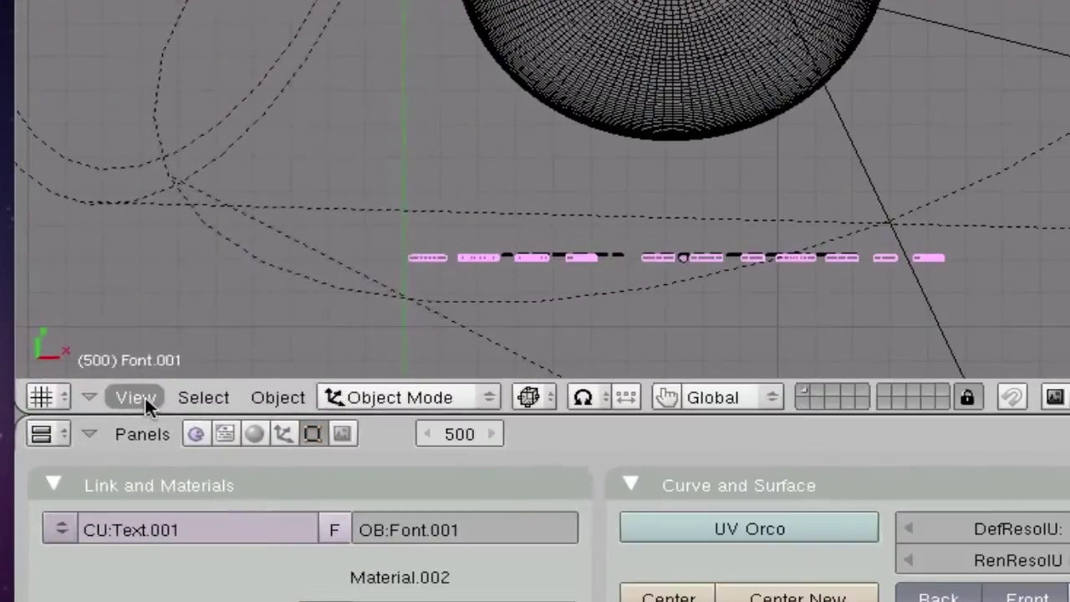
# Step: Switch the left viewport to Front view and zoom in on the globe and YOUR THEATER title
pyautogui.click(53, 382)
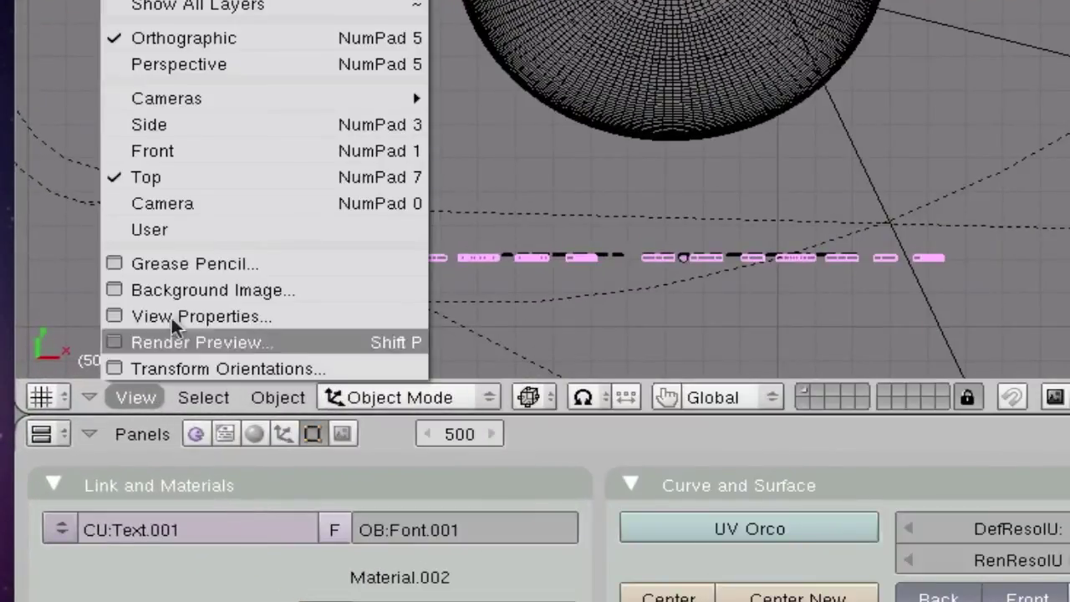
pyautogui.click(188, 154)
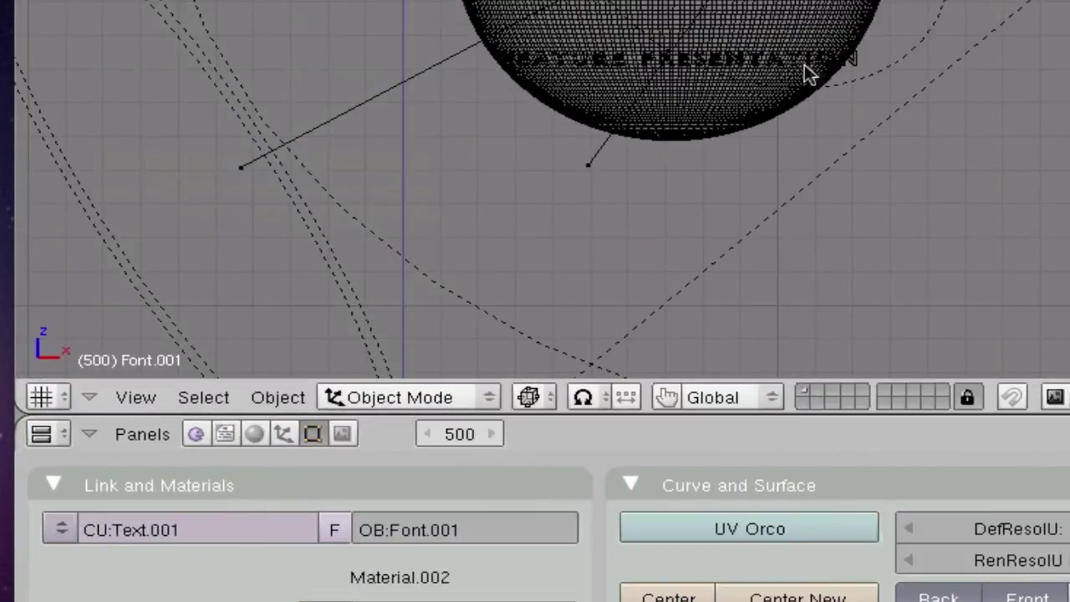
pyautogui.scroll(5, 262, 275)
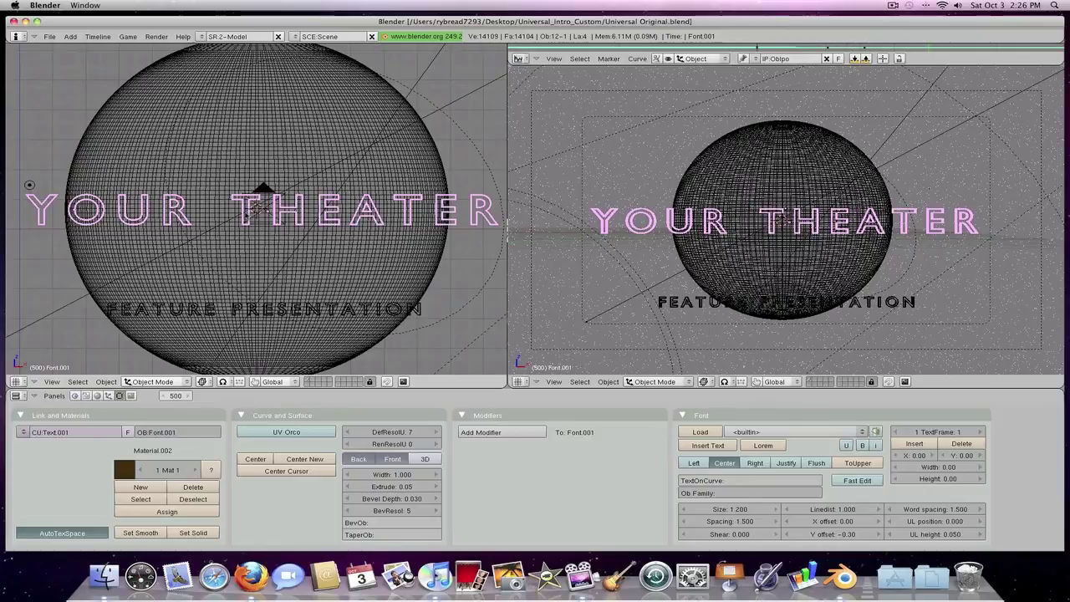
# Step: Retype the YOUR THEATER title as RYBREAD421, then select the globe sphere
pyautogui.press('Tab')
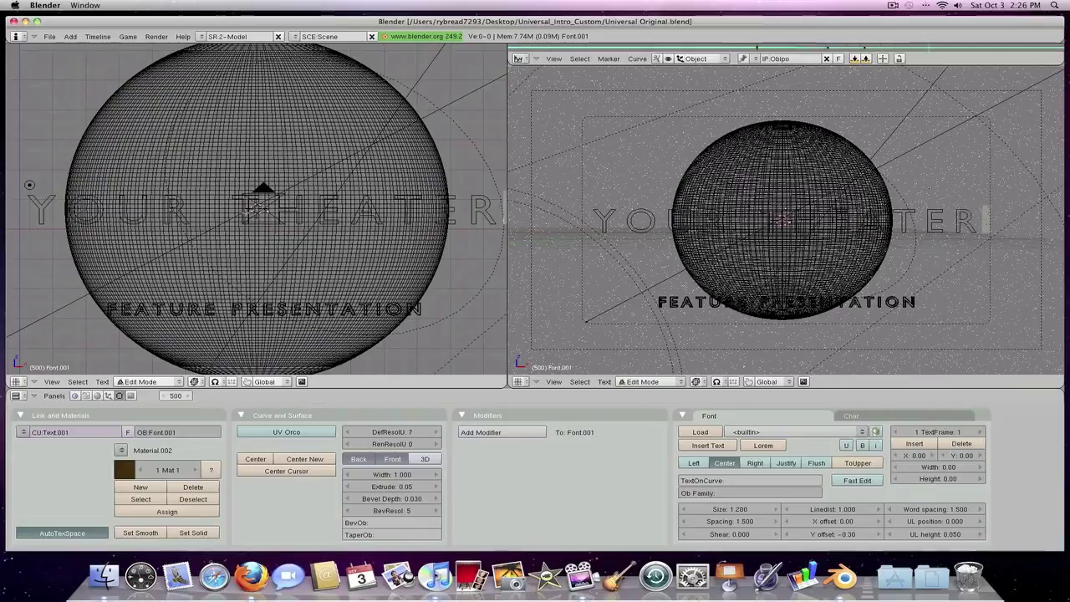
pyautogui.press('BackSpace')
pyautogui.press('BackSpace')
pyautogui.press('BackSpace')
pyautogui.press('BackSpace')
pyautogui.press('BackSpace')
pyautogui.press('BackSpace')
pyautogui.press('BackSpace')
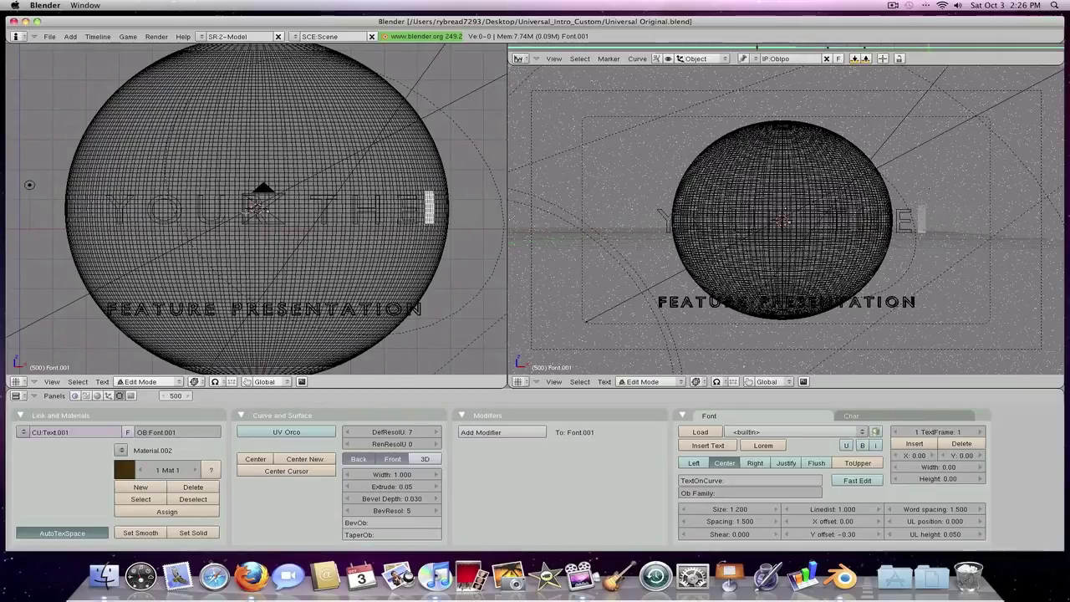
pyautogui.press('BackSpace')
pyautogui.press('BackSpace')
pyautogui.press('BackSpace')
pyautogui.press('BackSpace')
pyautogui.press('BackSpace')
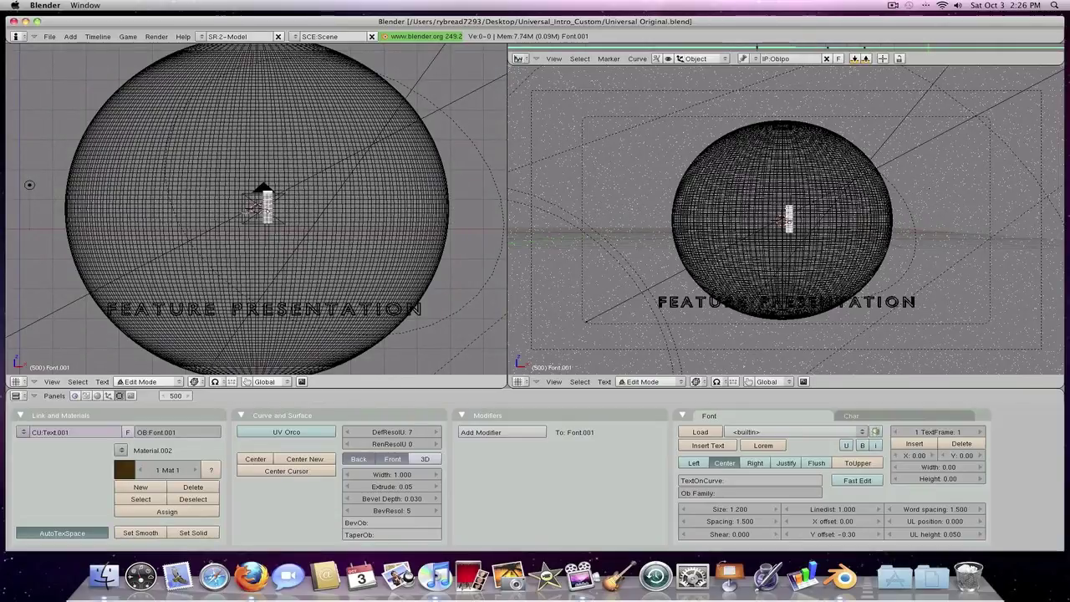
pyautogui.write('RYBREAD')
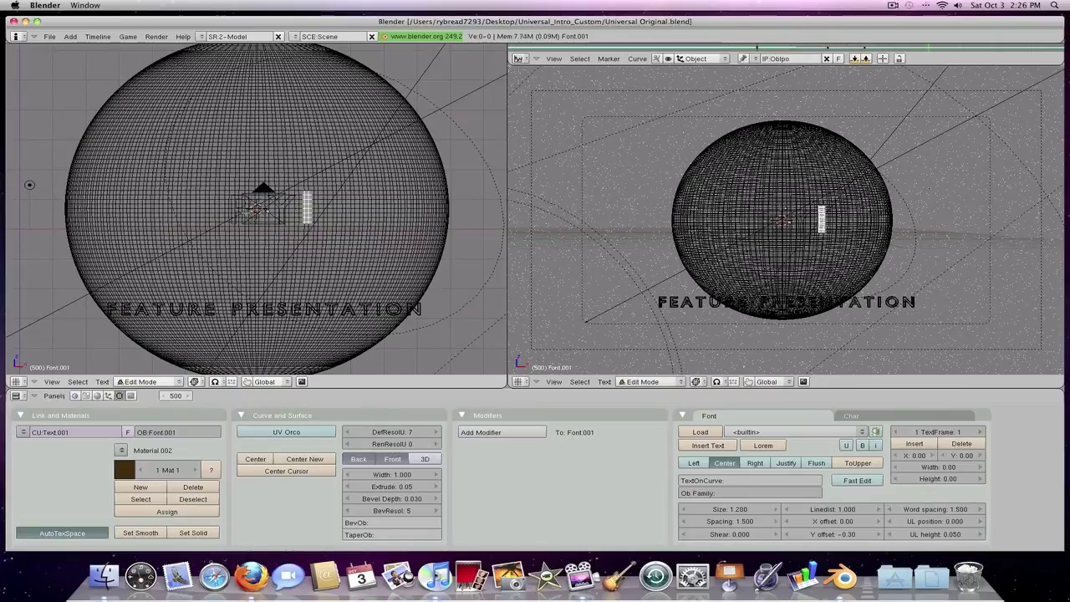
pyautogui.write('421')
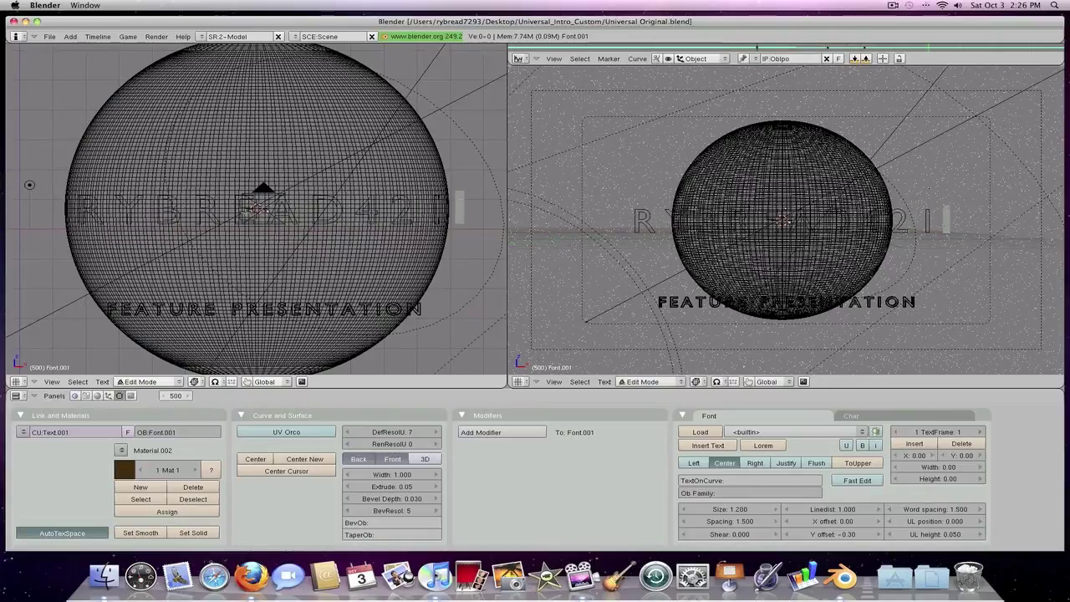
pyautogui.press('Tab')
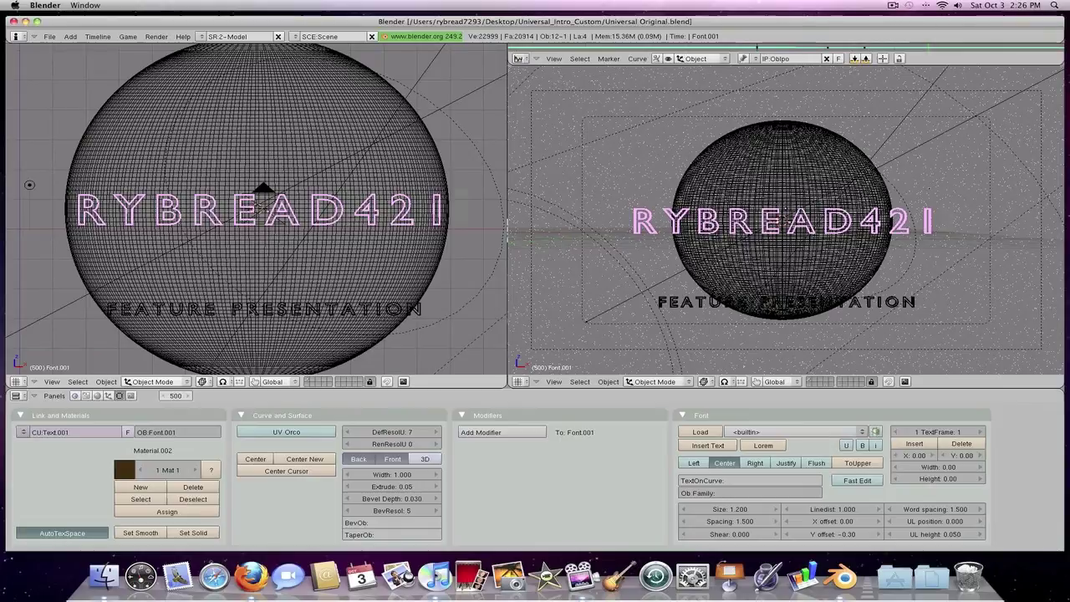
pyautogui.rightClick(256, 204)
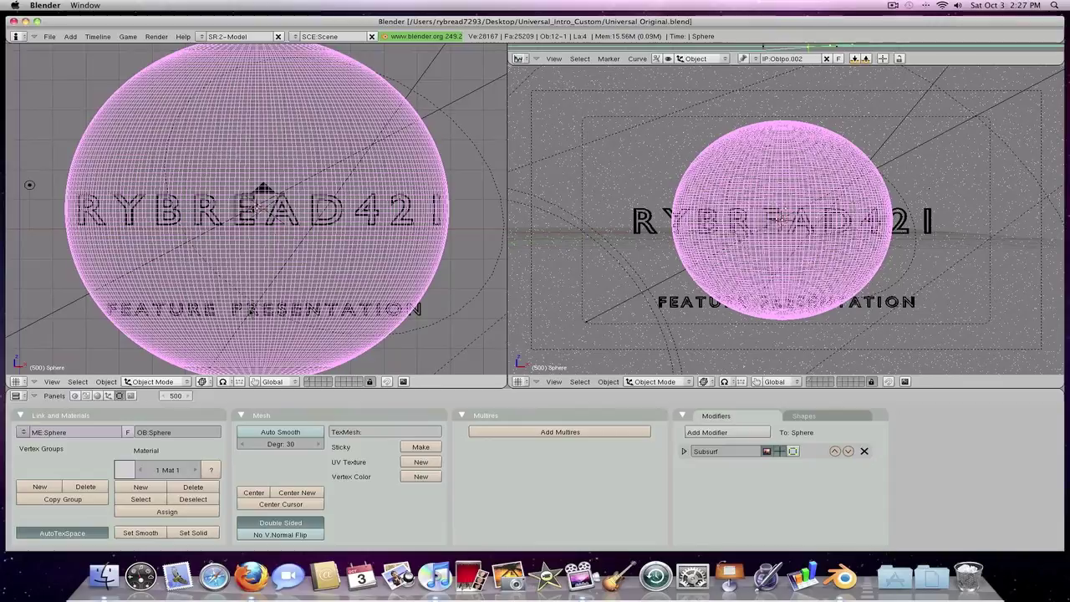
# Step: Select the FEATURE PRESENTATION text object, passing through the lamp on the way
pyautogui.rightClick(259, 200)
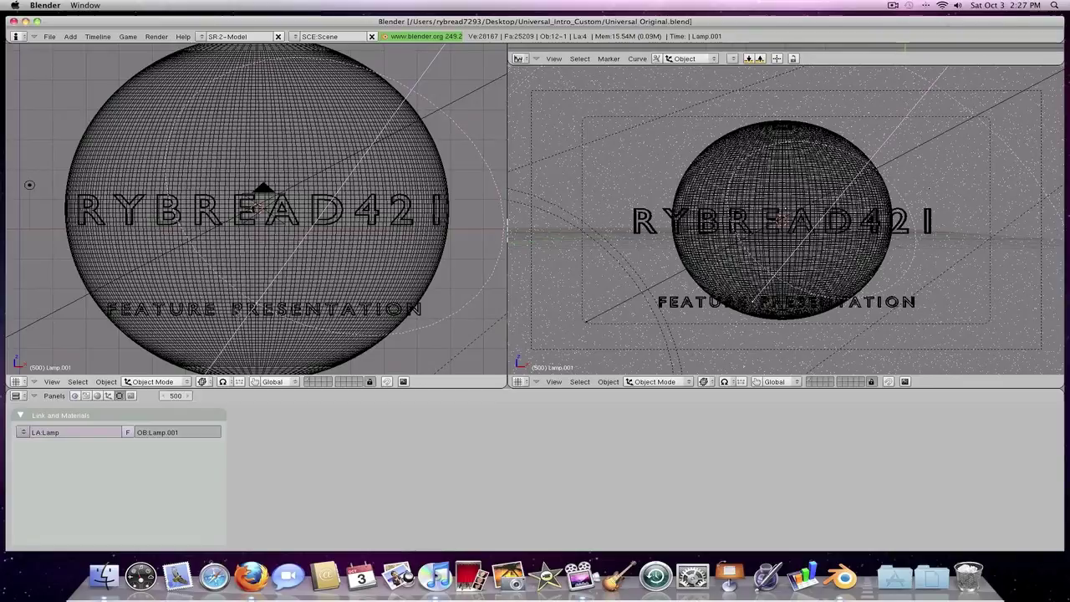
pyautogui.rightClick(200, 310)
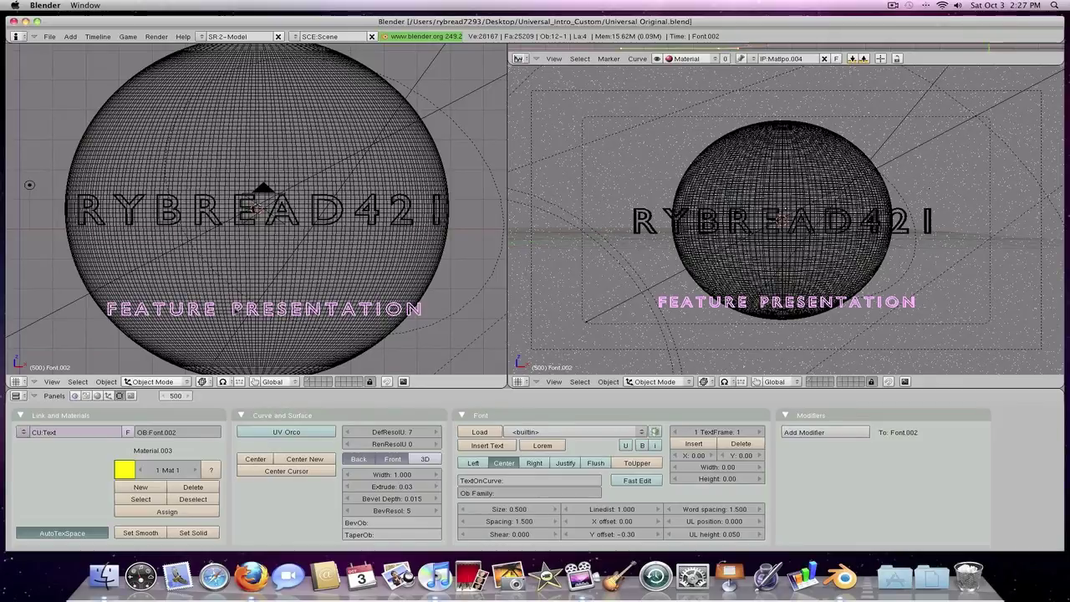
# Step: Replace PRESENTATION with TUTORIAL so the second line reads FEATURE TUTORIAL
pyautogui.press('Tab')
pyautogui.press('BackSpace')
pyautogui.press('BackSpace')
pyautogui.press('BackSpace')
pyautogui.press('BackSpace')
pyautogui.press('BackSpace')
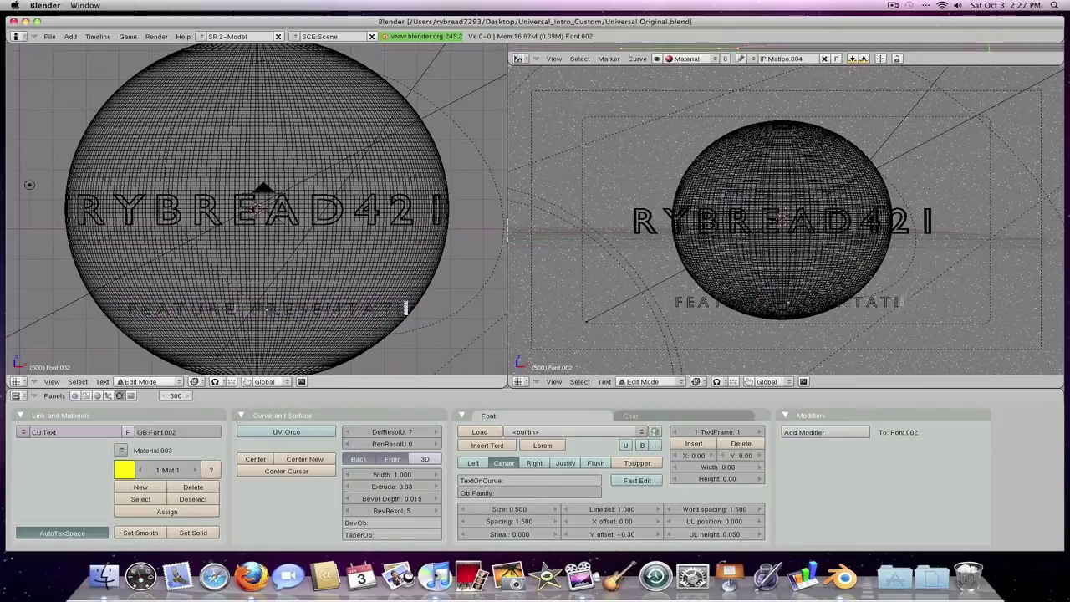
pyautogui.press('BackSpace')
pyautogui.press('BackSpace')
pyautogui.press('BackSpace')
pyautogui.press('BackSpace')
pyautogui.press('BackSpace')
pyautogui.press('BackSpace')
pyautogui.press('BackSpace')
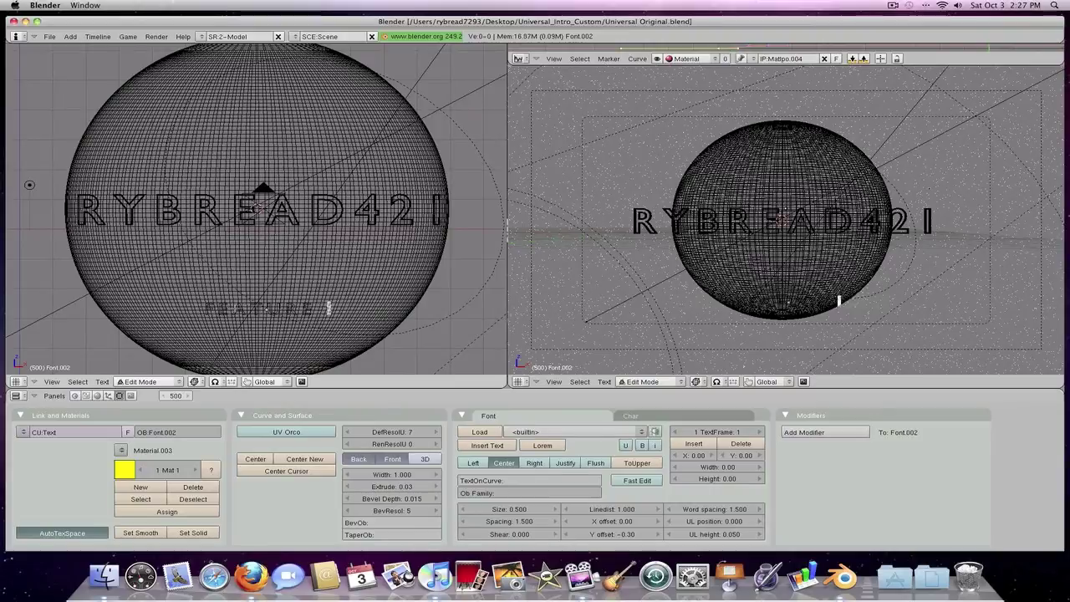
pyautogui.write('T')
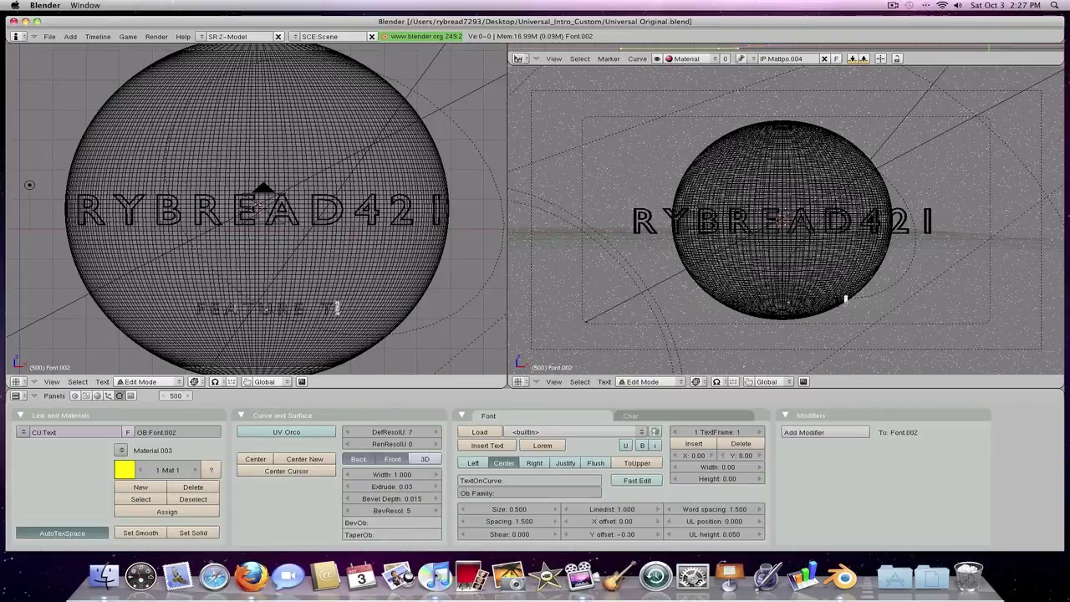
pyautogui.write('UTORI')
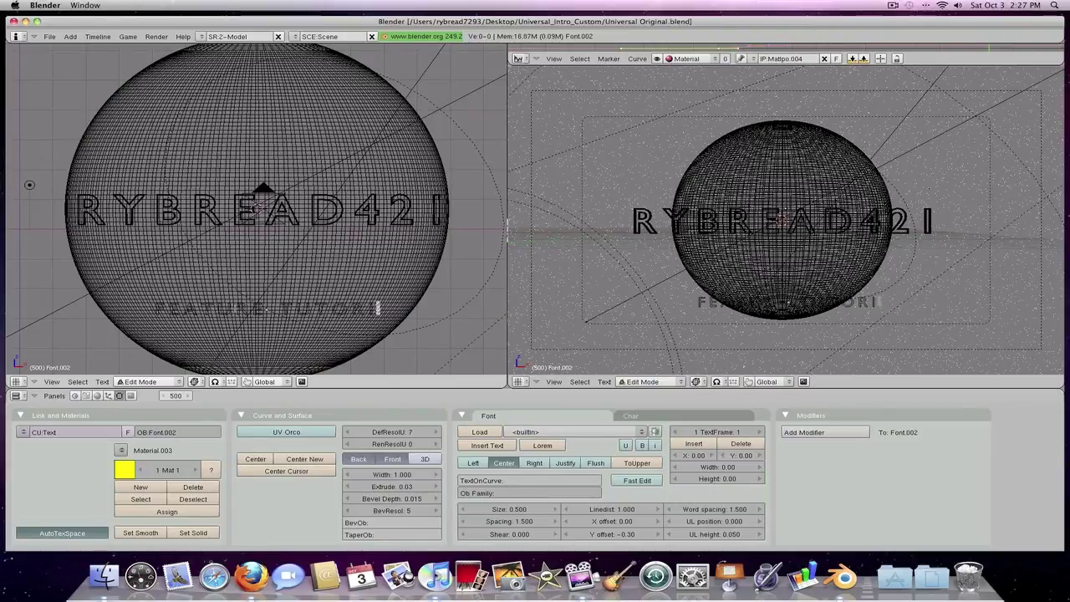
pyautogui.write('AL')
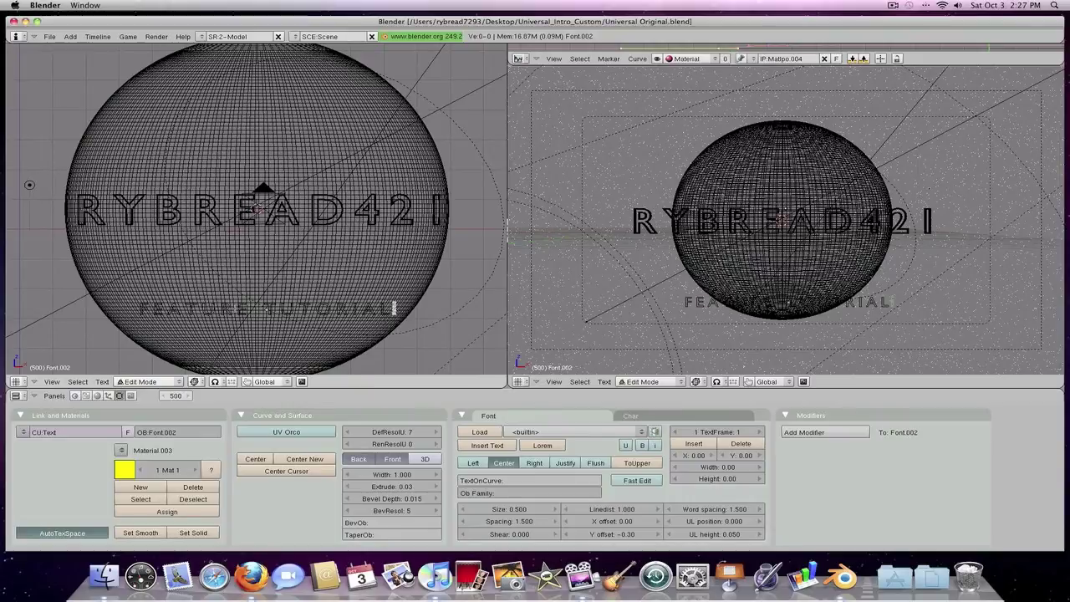
pyautogui.press('Tab')
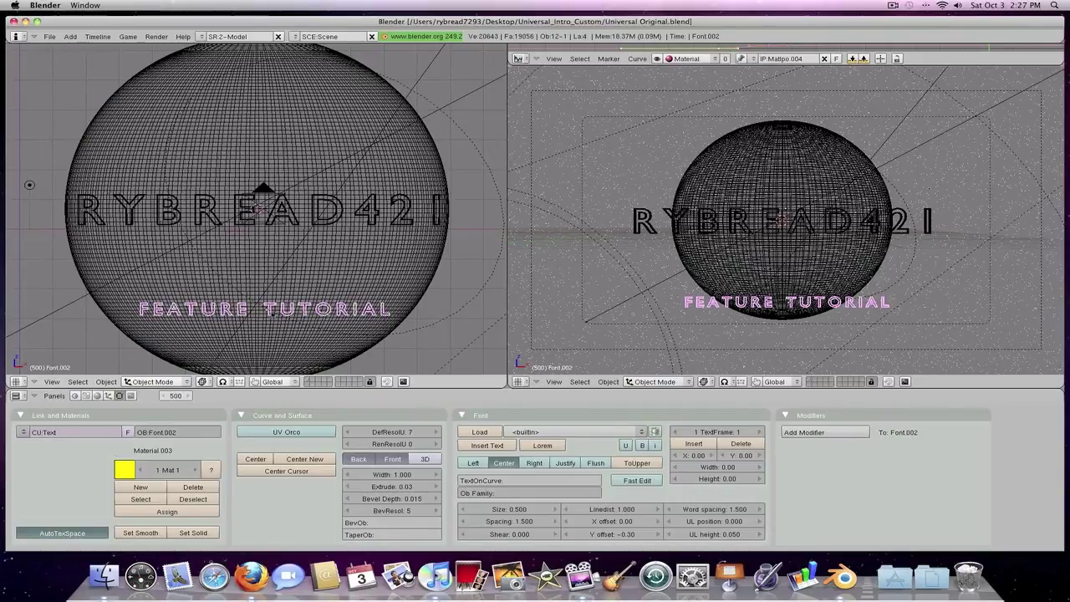
# Step: Move the FEATURE TUTORIAL text up to sit just below the RYBREAD421 title
pyautogui.press('space')
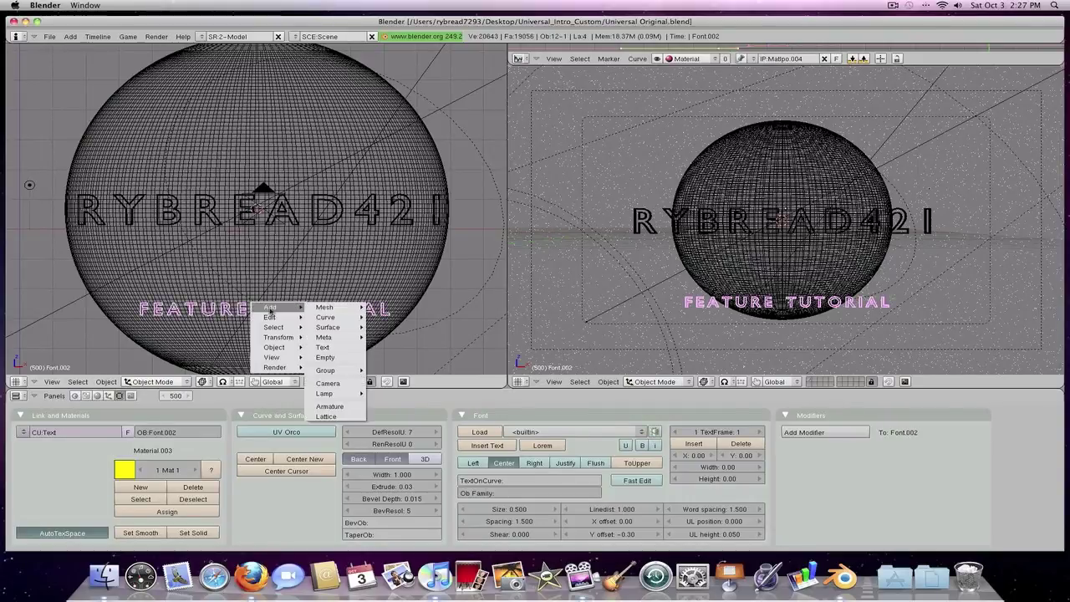
pyautogui.press('Escape')
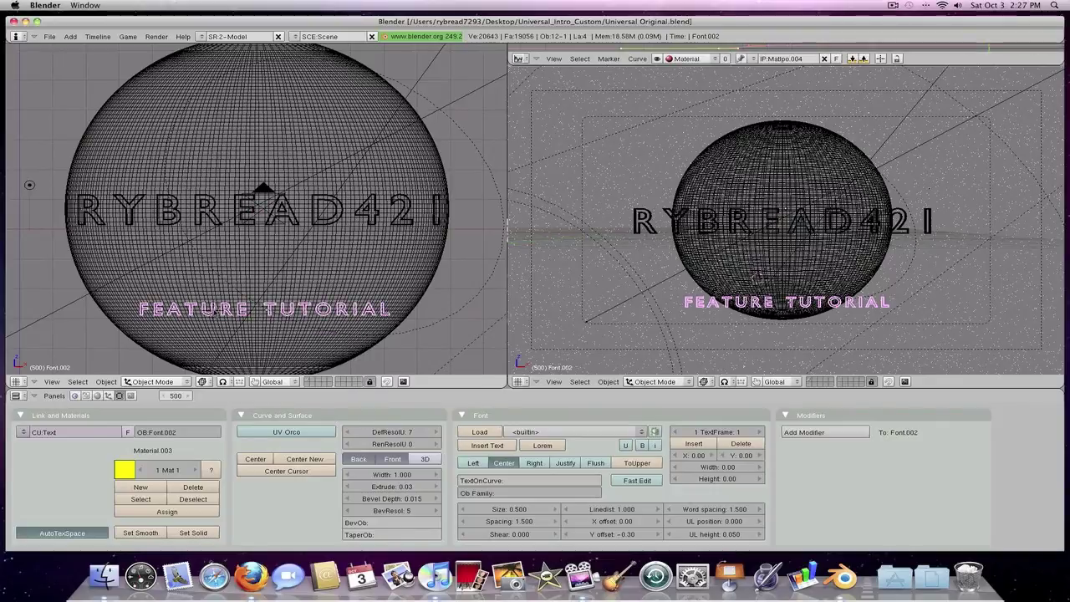
pyautogui.press('g')
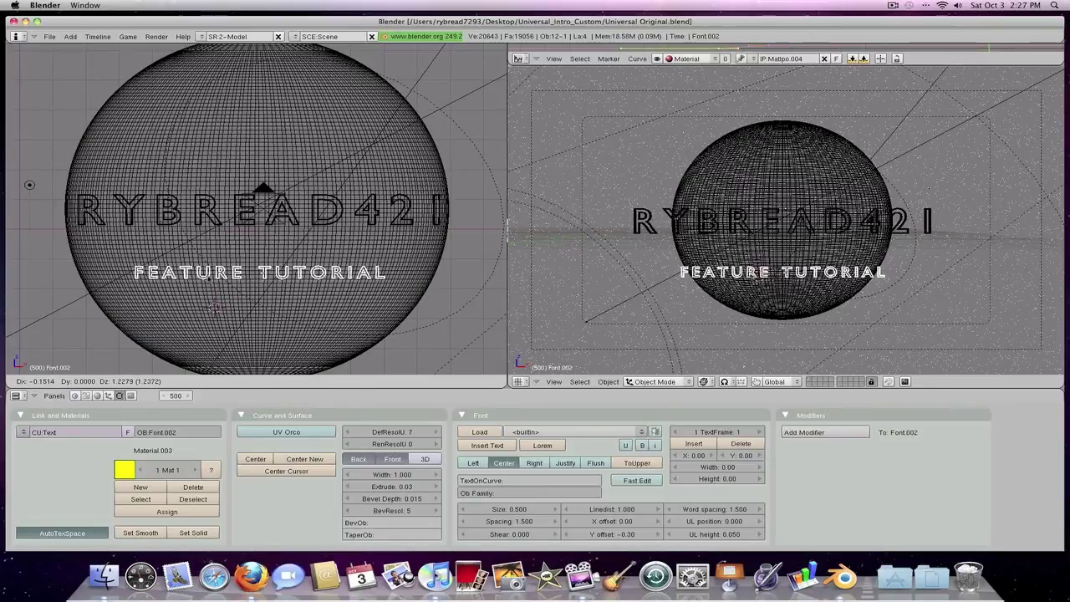
pyautogui.press('Return')
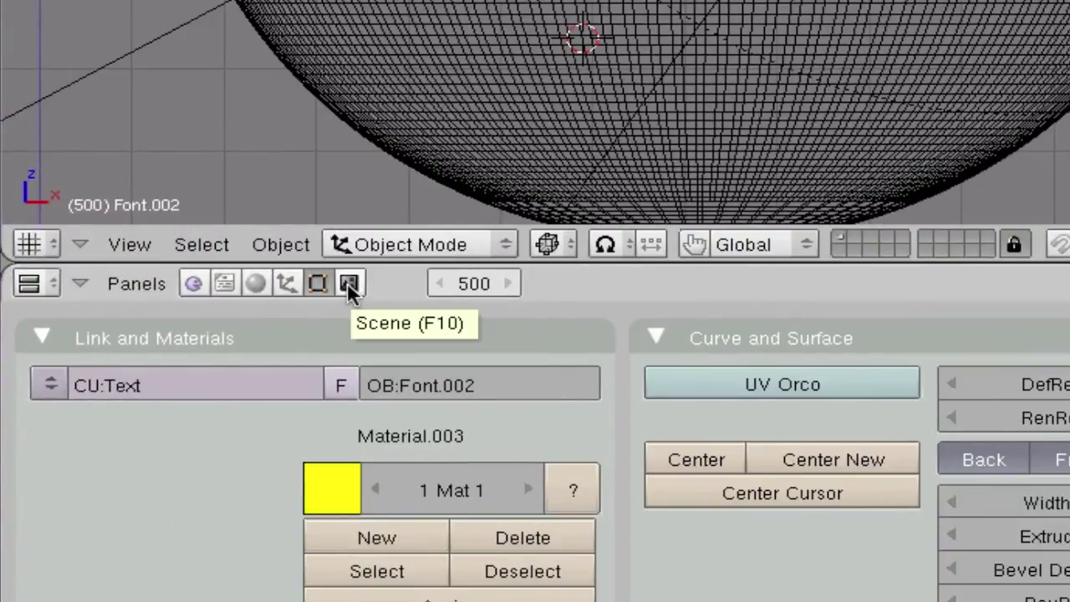
# Step: Set the render output path to Universal_Intro_Custom/renders/ in the Scene render settings
pyautogui.click(348, 284)
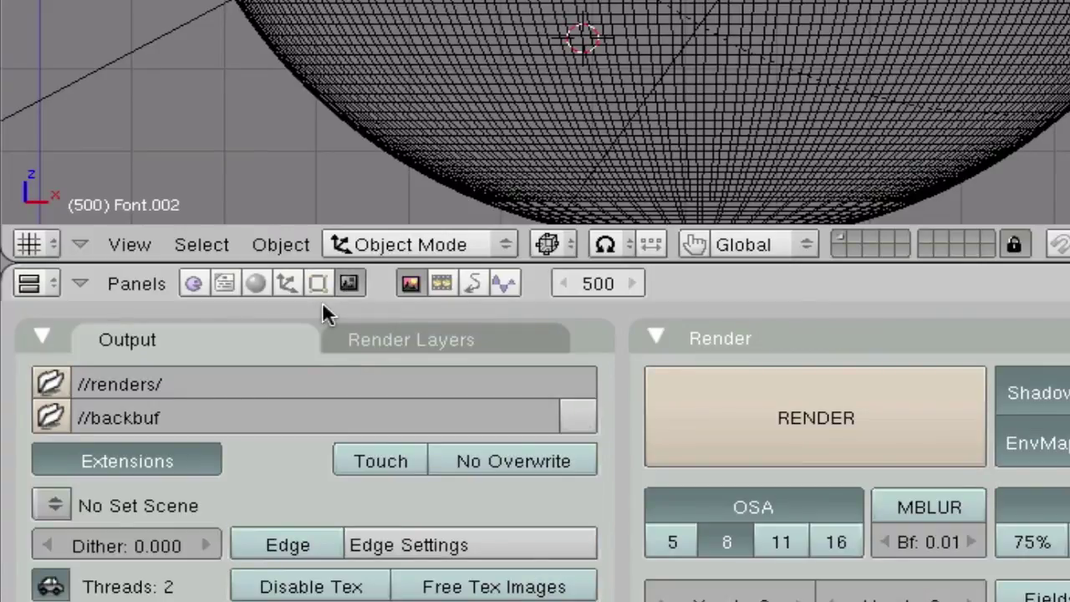
pyautogui.click(46, 382)
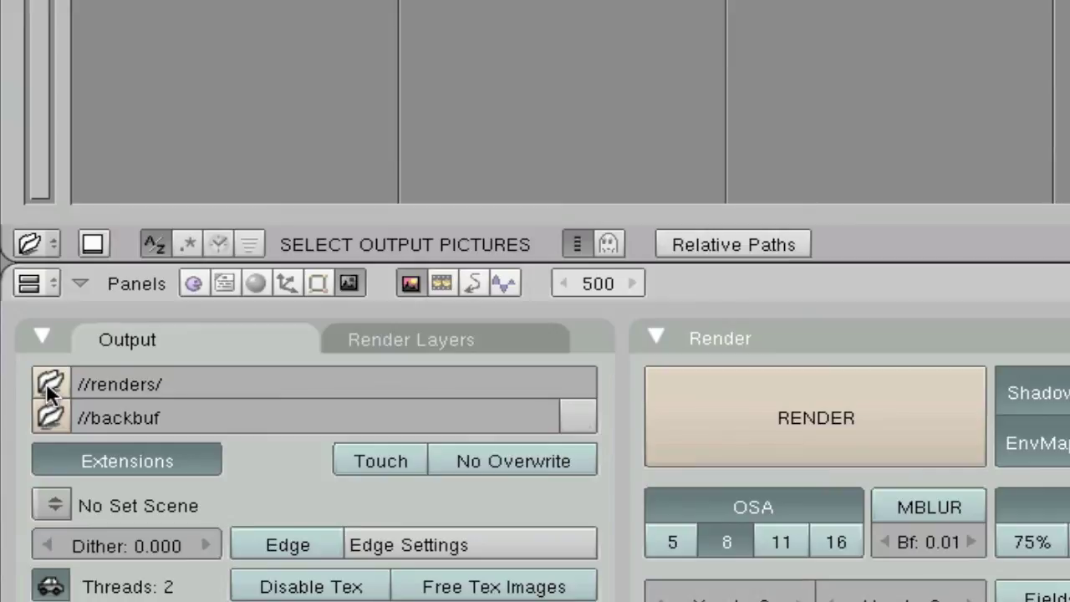
pyautogui.hotkey('ctrl', 'Up')
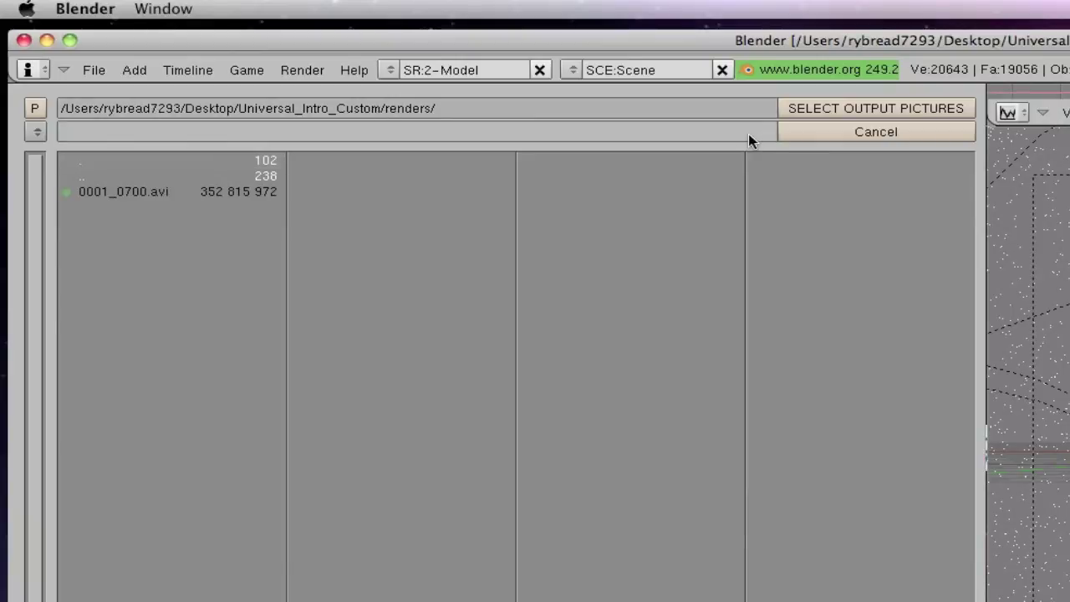
pyautogui.click(842, 110)
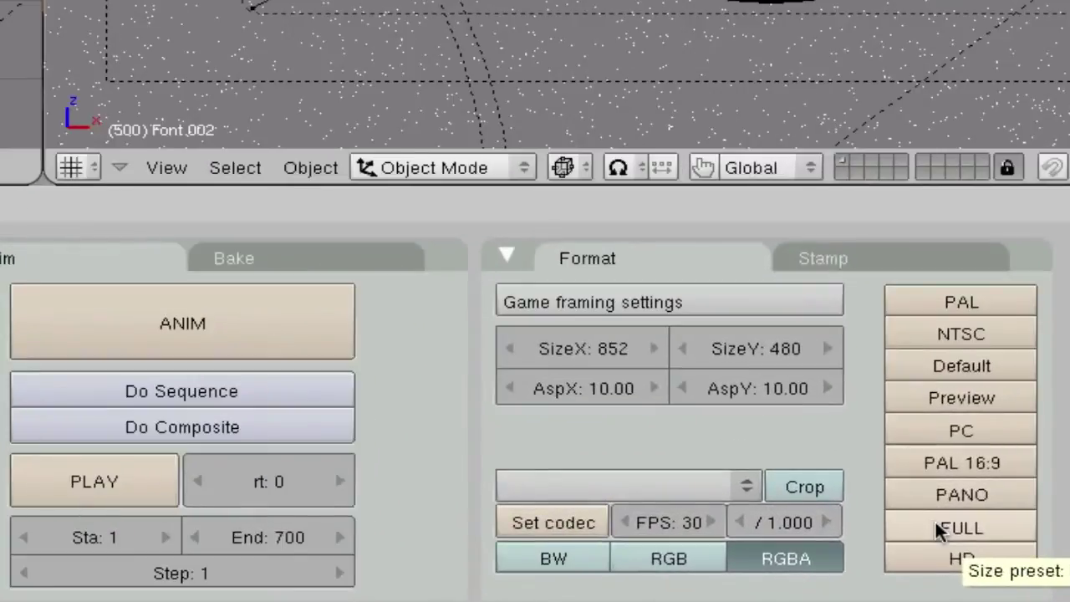
# Step: Apply the FULL 1280×1024 preset, lower SizeY to 720, and choose AVI Jpeg format
pyautogui.click(938, 530)
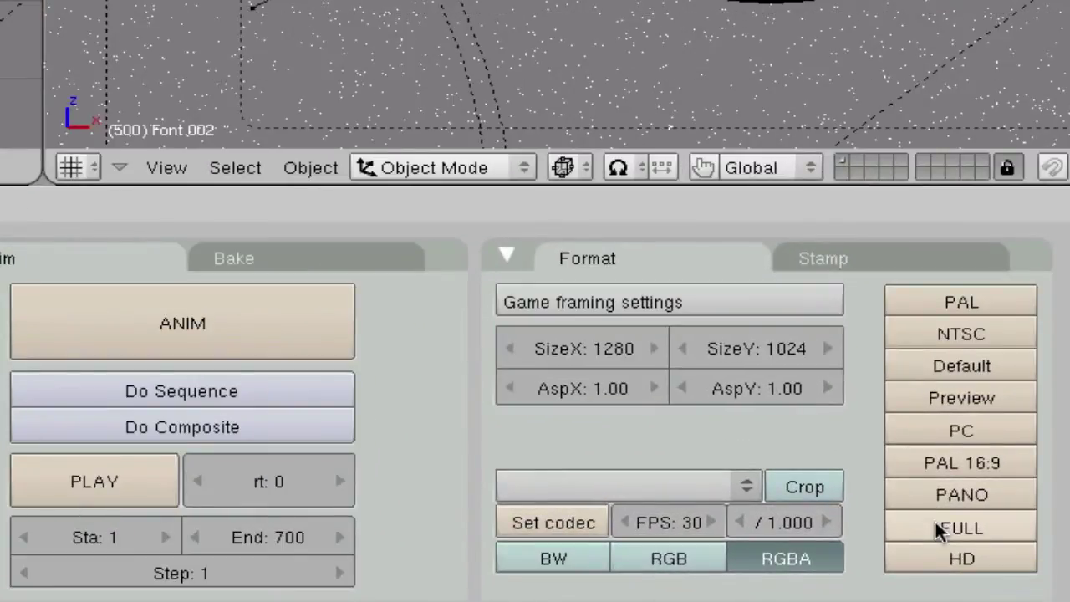
pyautogui.moveTo(828, 353); pyautogui.dragTo(679, 349)
pyautogui.click(828, 350)
pyautogui.click(828, 351)
pyautogui.click(828, 351)
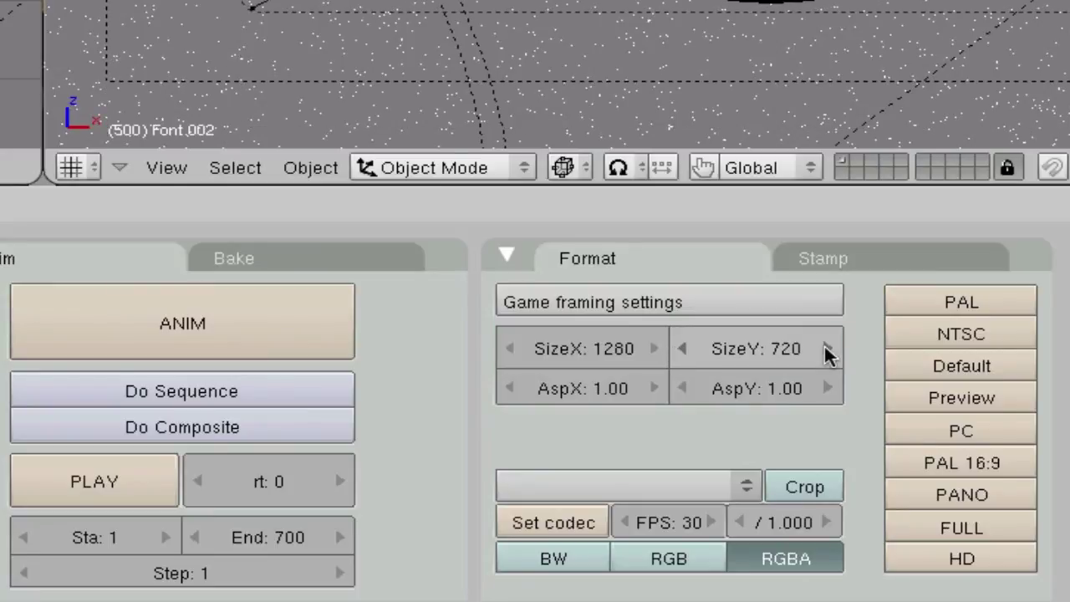
pyautogui.click(597, 486)
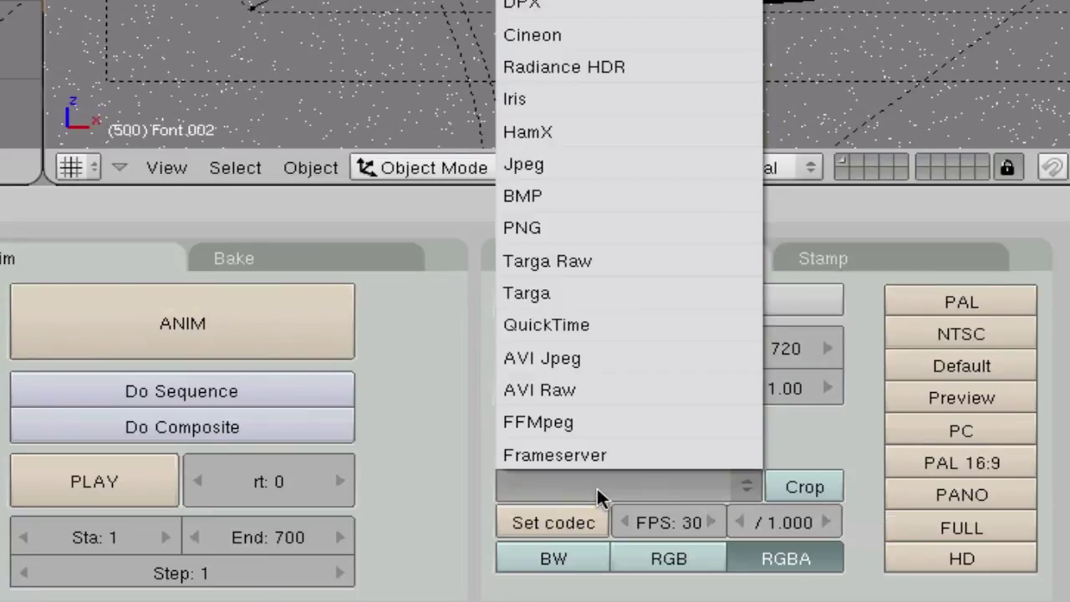
pyautogui.click(556, 359)
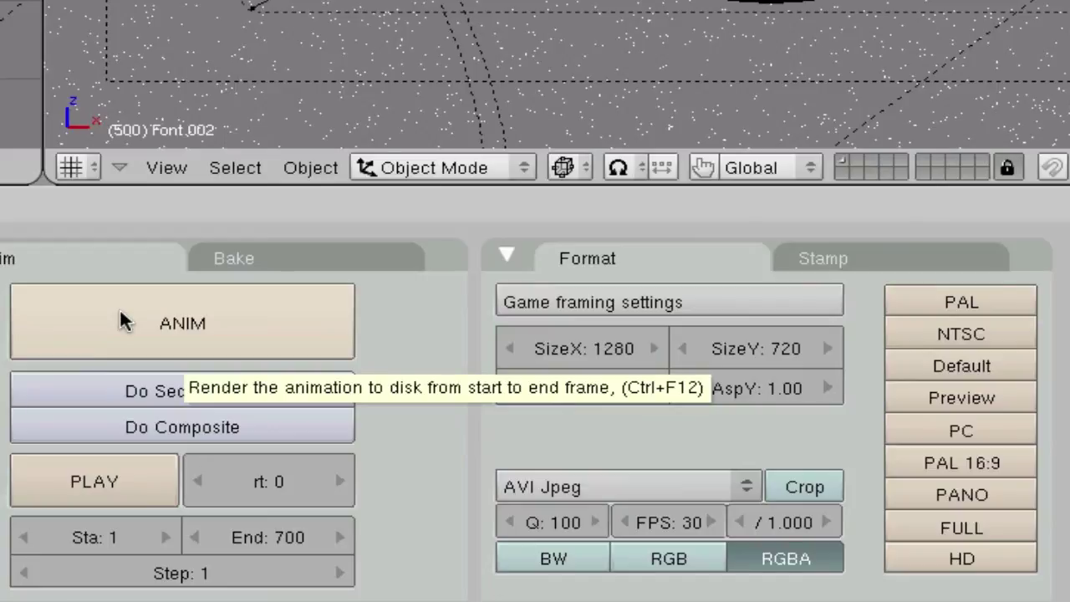
# Step: Render the full animation (frames 1–700) to disk and minimize the render window
pyautogui.click(175, 326)
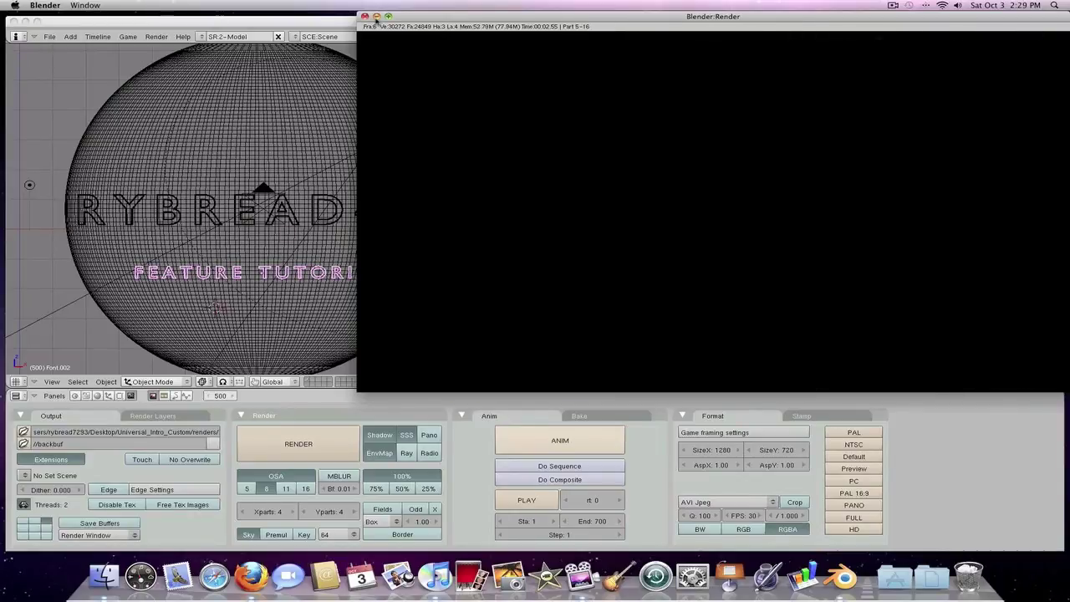
pyautogui.click(376, 17)
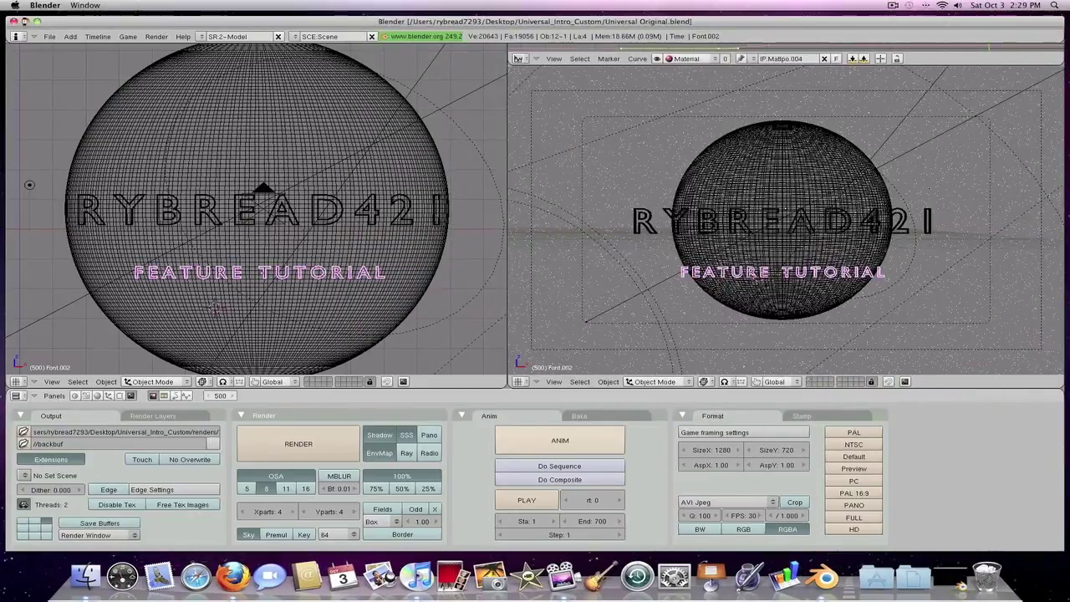
# Step: Minimize Blender and close the Universal_Intro_Custom Finder window
pyautogui.click(25, 21)
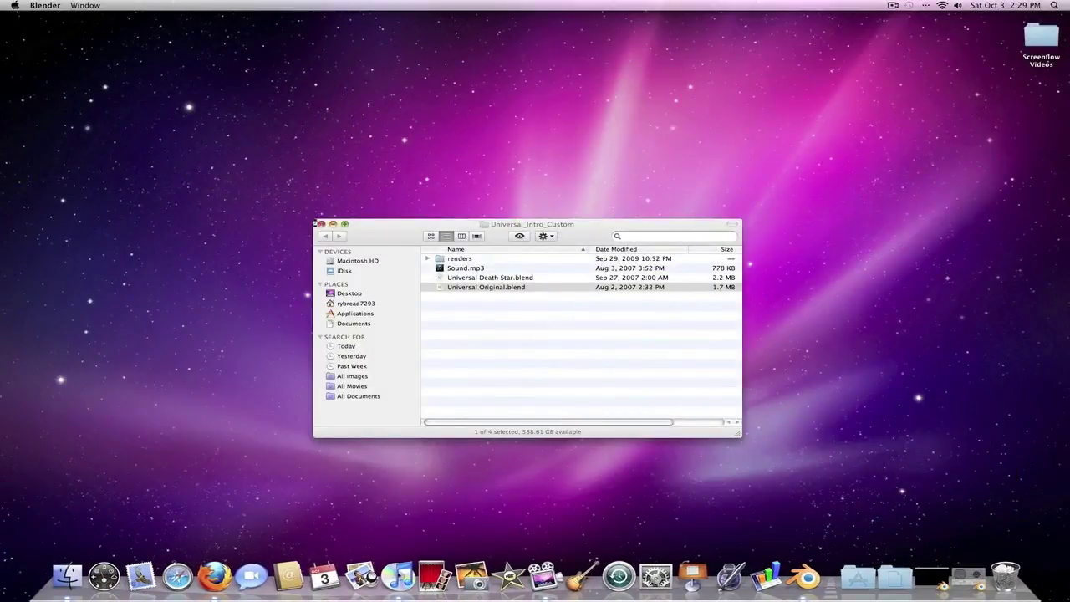
pyautogui.click(321, 224)
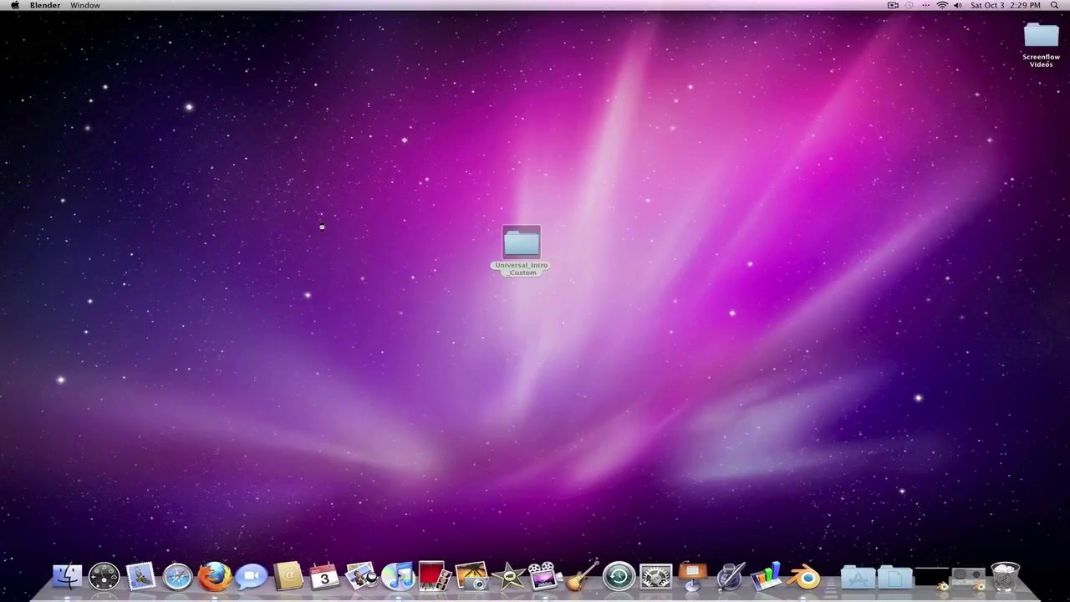